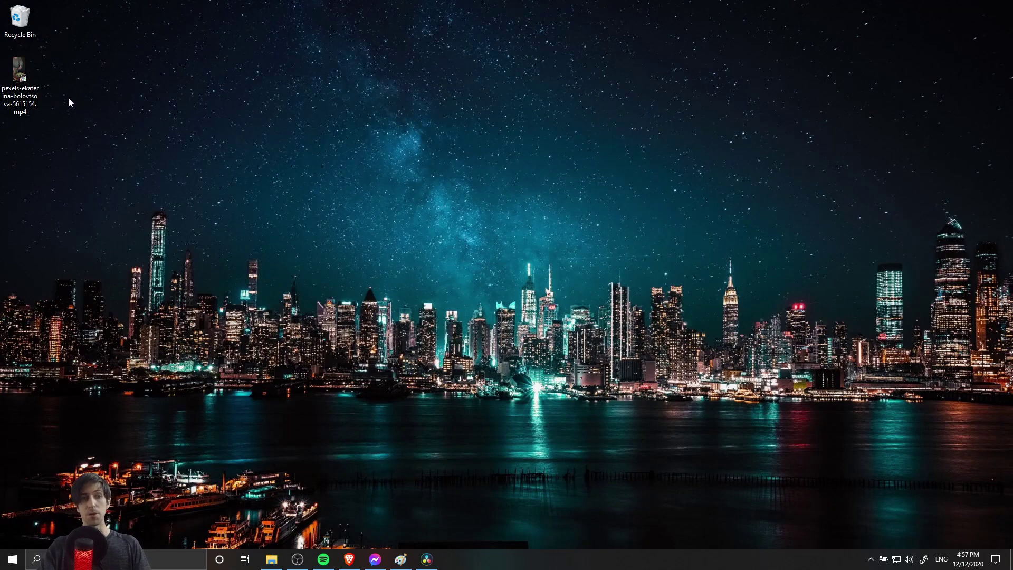
Step: Select the pexels .mp4 video on the desktop and bring DaVinci Resolve to the front
{"action": "left_click", "coordinate": [33, 90]}
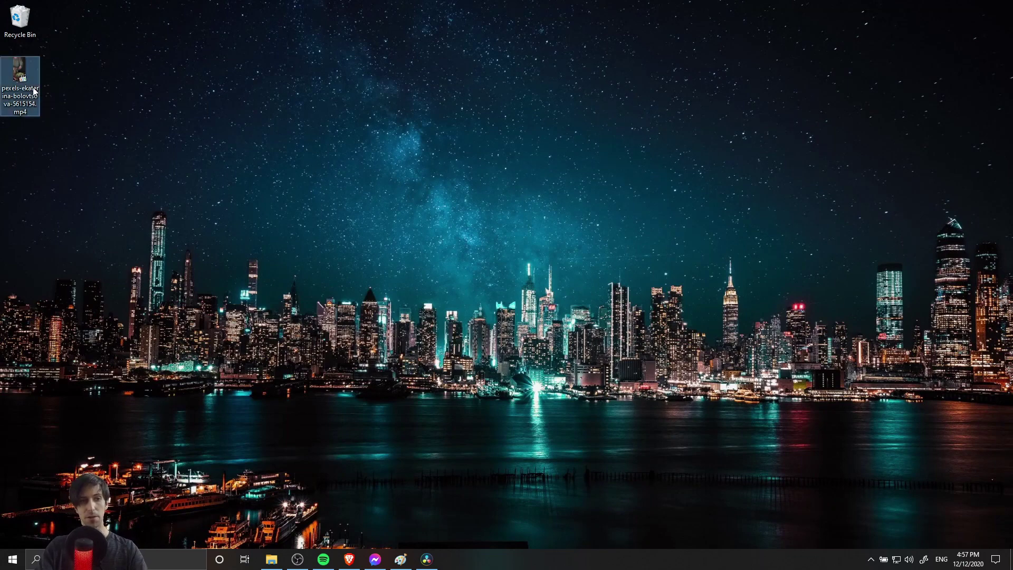
{"action": "left_click", "coordinate": [424, 557]}
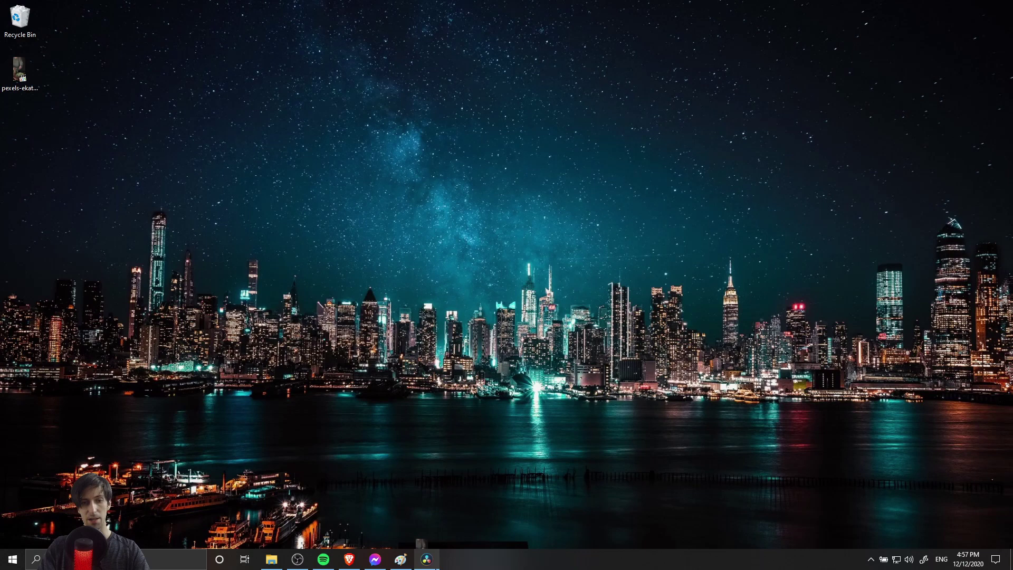
Step: Import the pexels clip into the Media Pool and drop it onto a new Timeline 1 to preview a frame
{"action": "left_click_drag", "start_coordinate": [425, 554], "coordinate": [223, 182]}
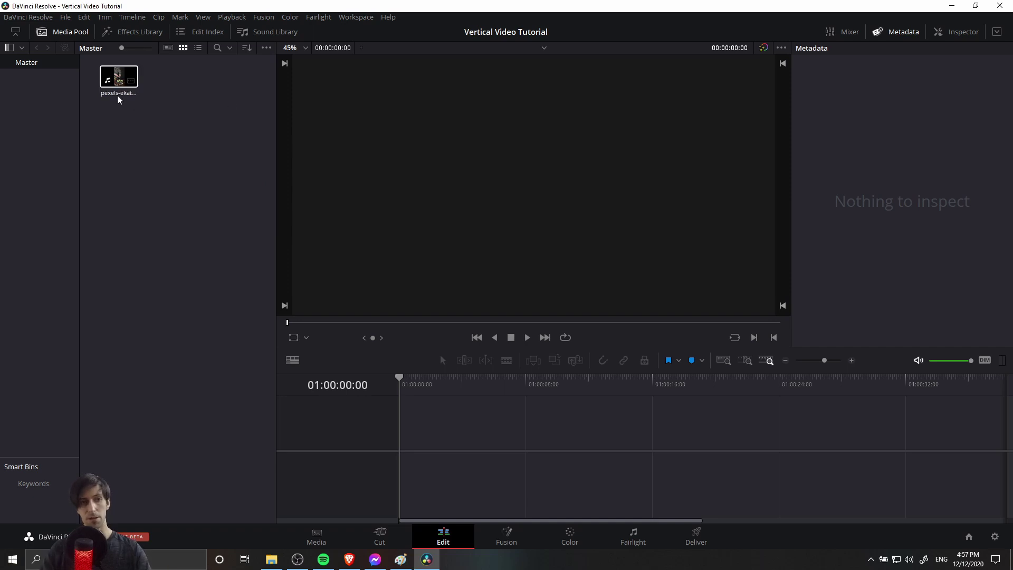
{"action": "left_click_drag", "start_coordinate": [121, 78], "coordinate": [430, 425]}
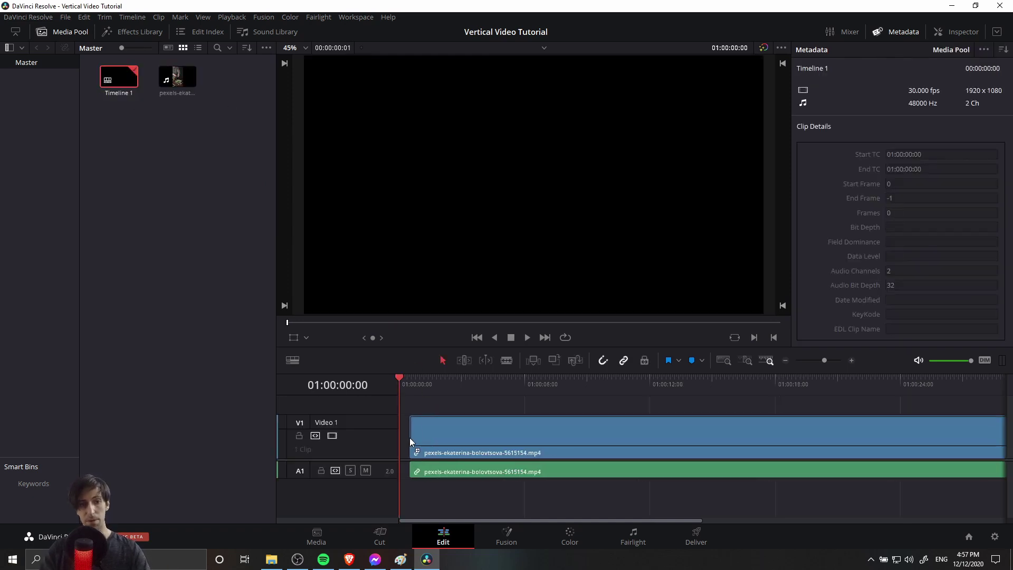
{"action": "left_click", "coordinate": [433, 382]}
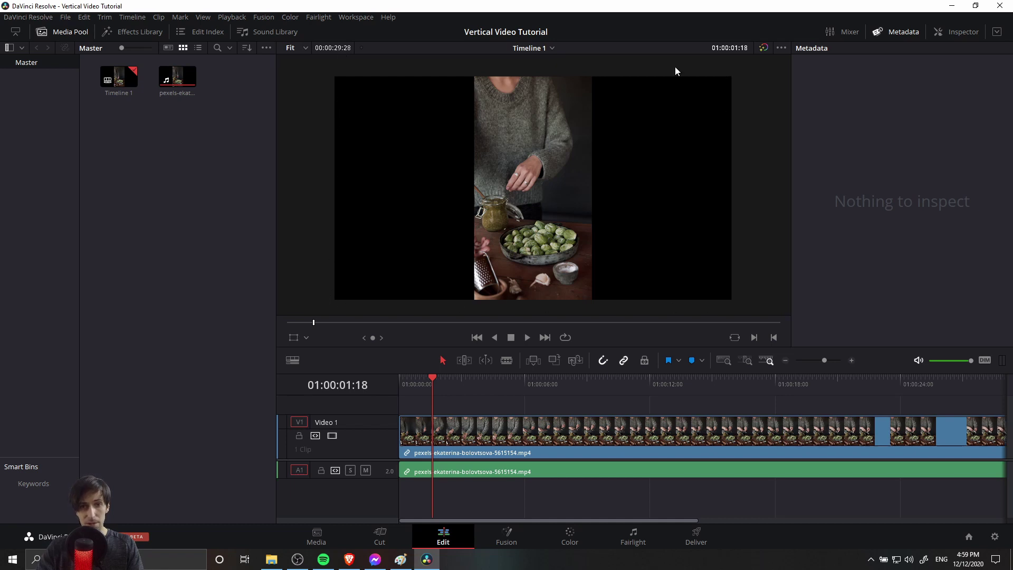
Step: Look over the Project Settings and cancel without changing anything
{"action": "left_click", "coordinate": [65, 17]}
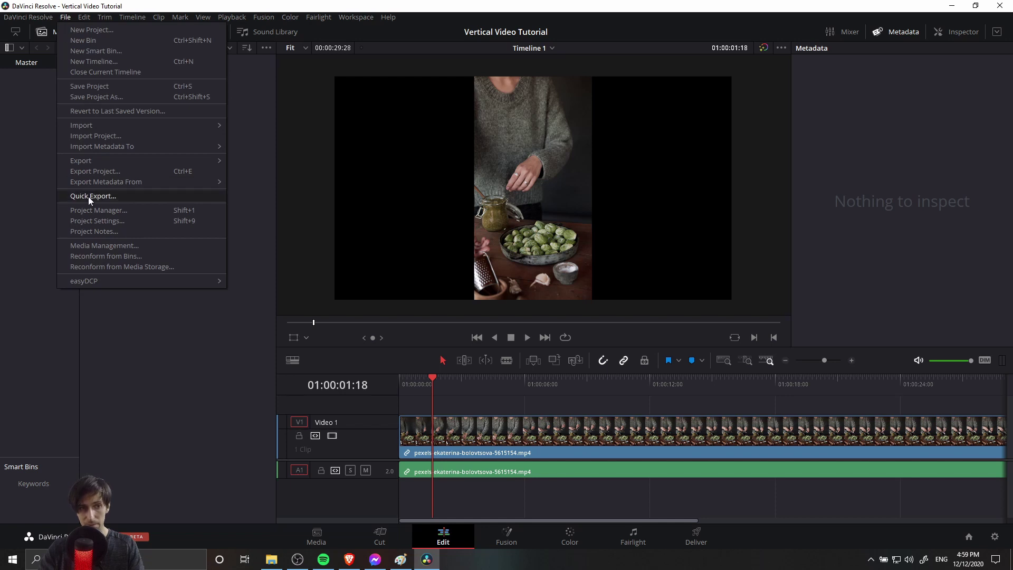
{"action": "left_click", "coordinate": [99, 219]}
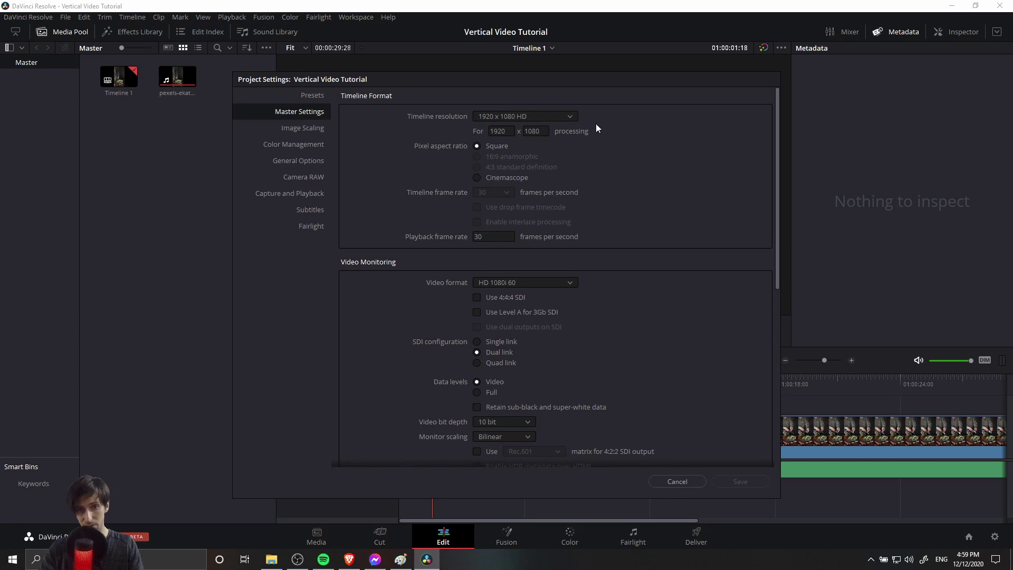
{"action": "left_click", "coordinate": [693, 485]}
{"action": "left_click", "coordinate": [177, 70]}
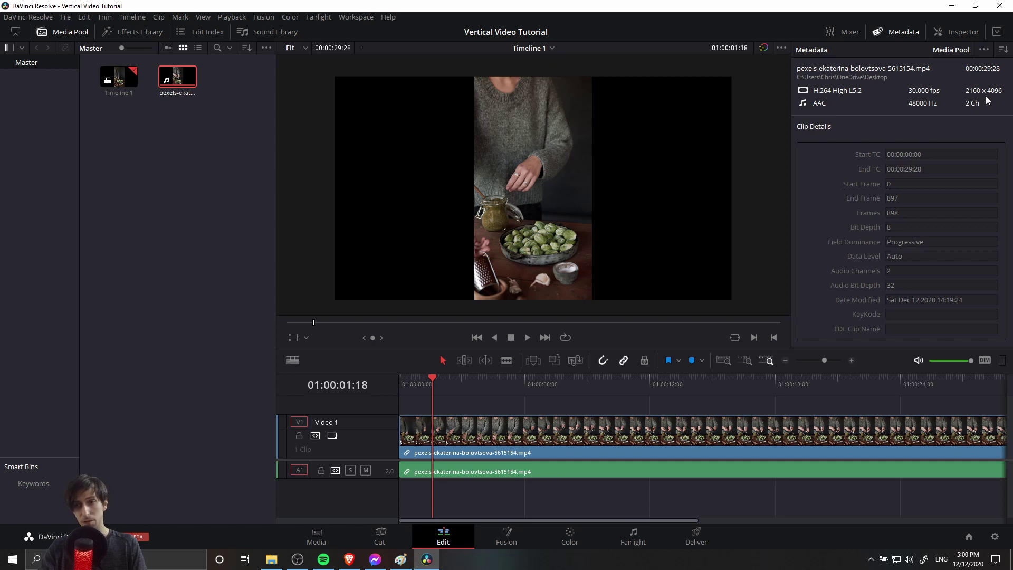
Step: Set the timeline resolution to Custom in Project Settings, with height 409 and width cleared
{"action": "left_click", "coordinate": [66, 17]}
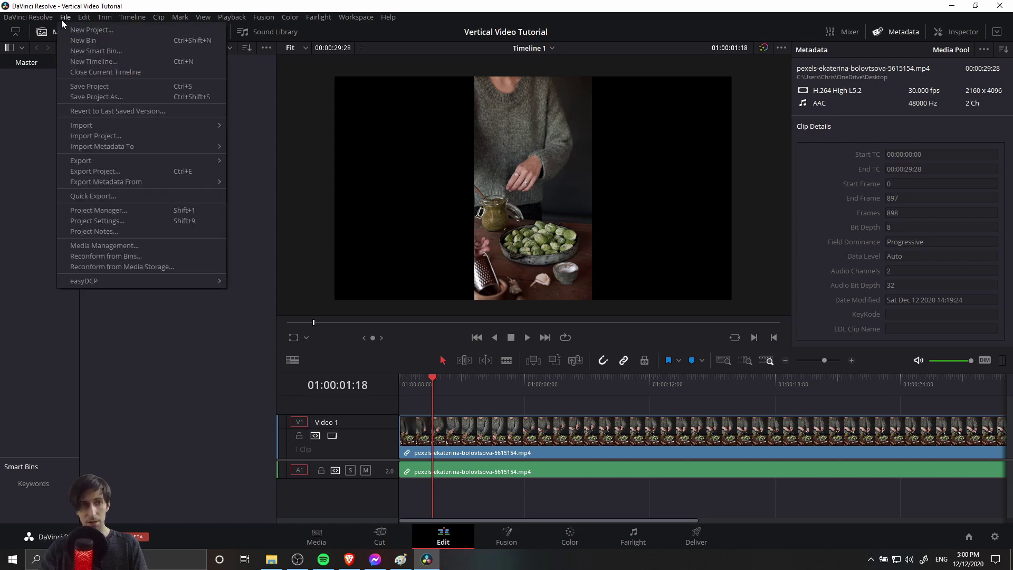
{"action": "left_click", "coordinate": [98, 221]}
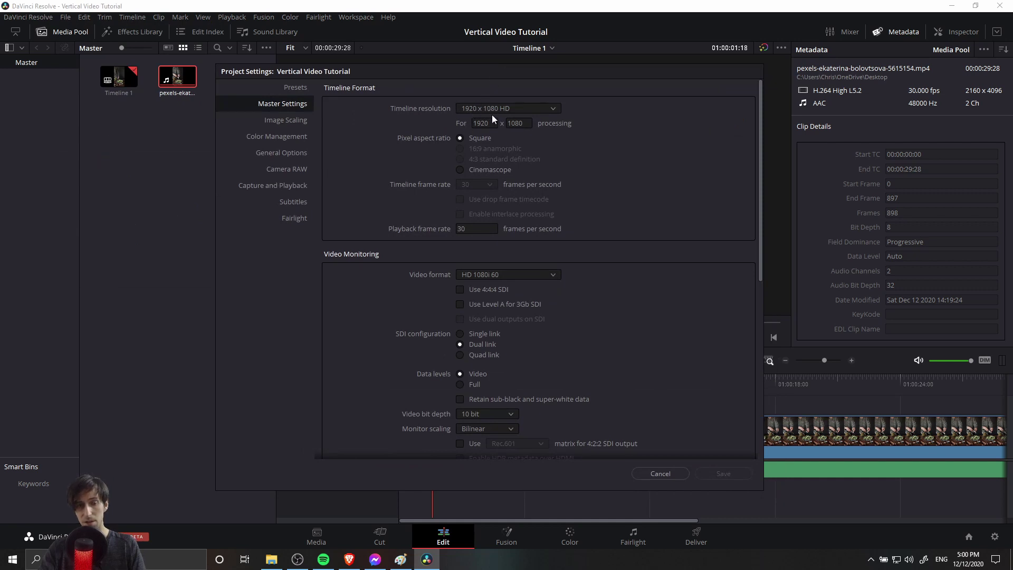
{"action": "left_click", "coordinate": [486, 109]}
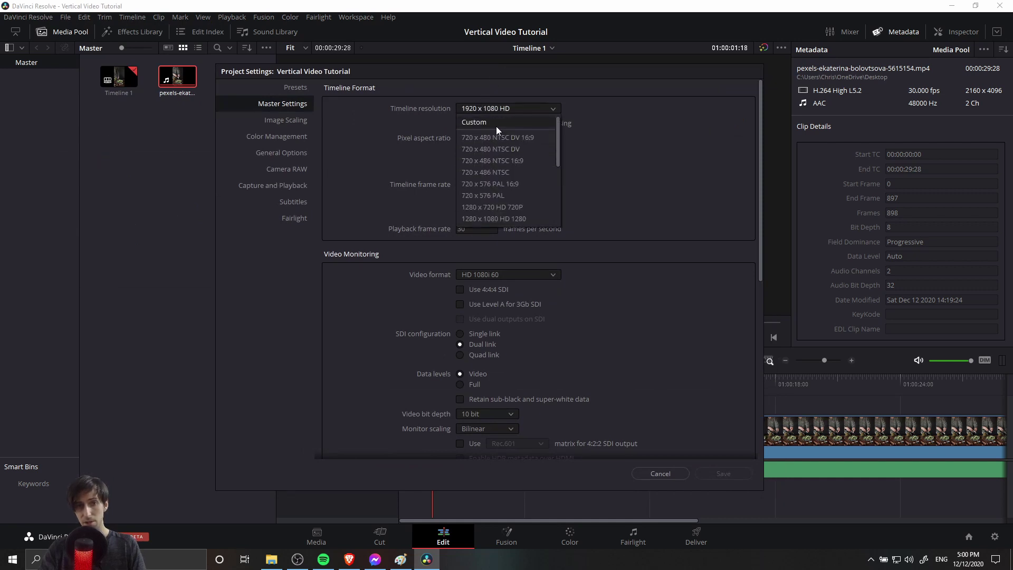
{"action": "left_click", "coordinate": [496, 122]}
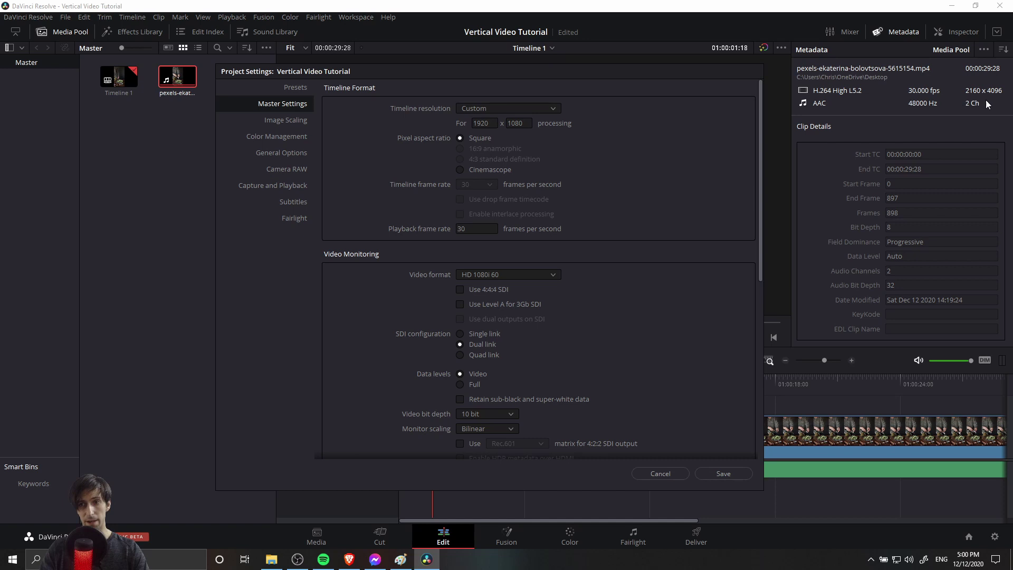
{"action": "double_click", "coordinate": [518, 123]}
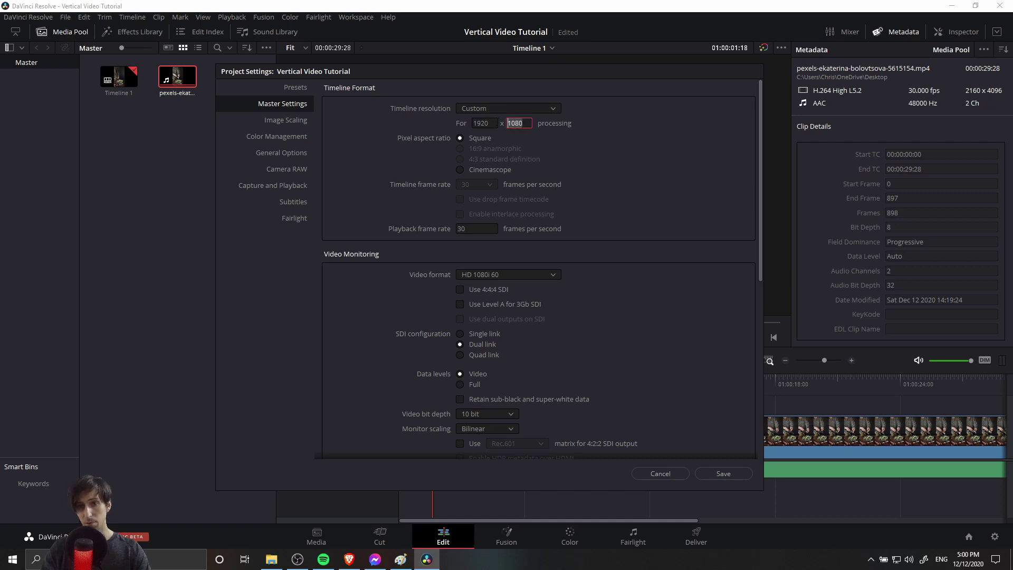
{"action": "type", "text": "409"}
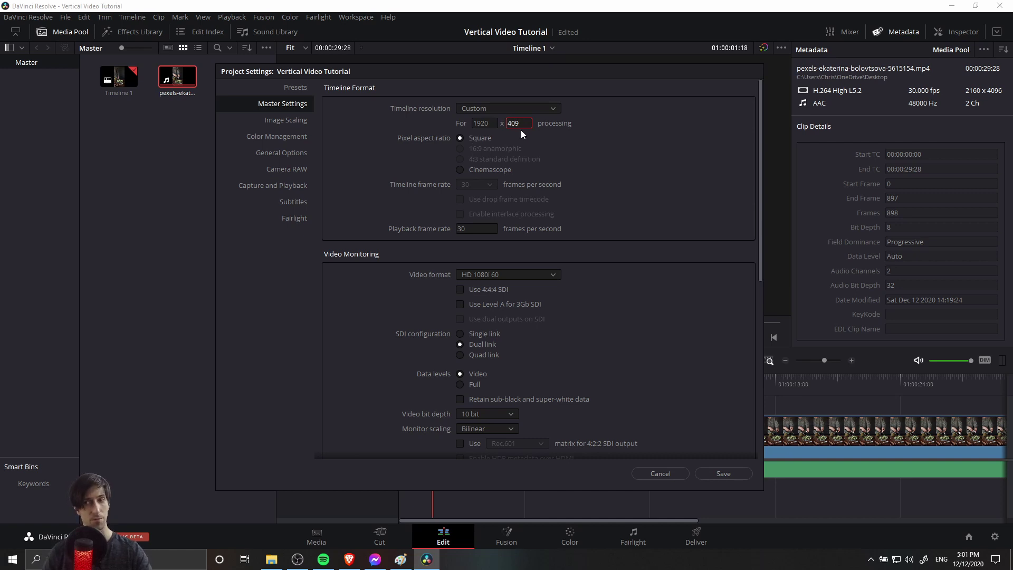
{"action": "double_click", "coordinate": [484, 123]}
{"action": "key", "text": "BackSpace"}
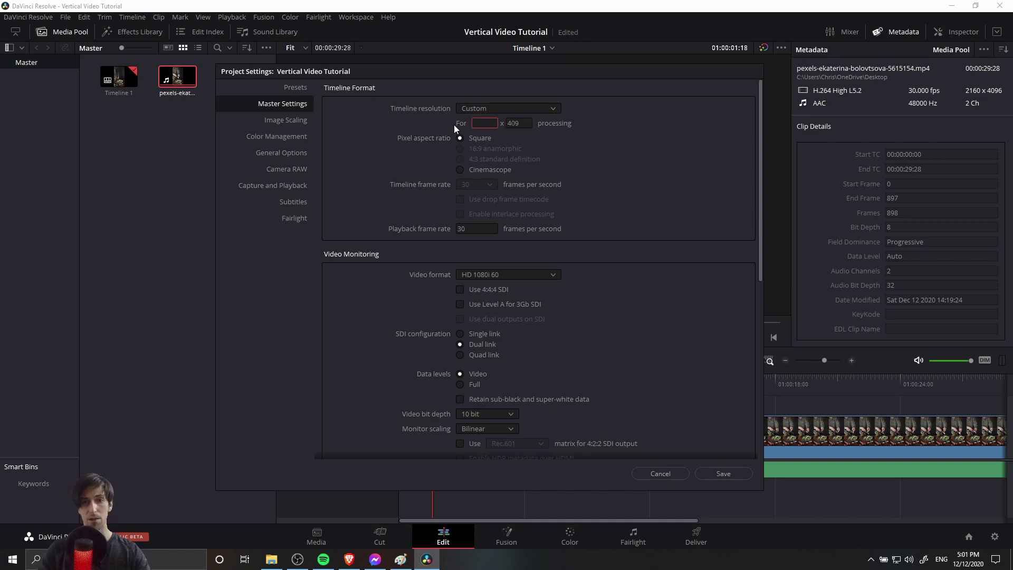
{"action": "left_click", "coordinate": [523, 124]}
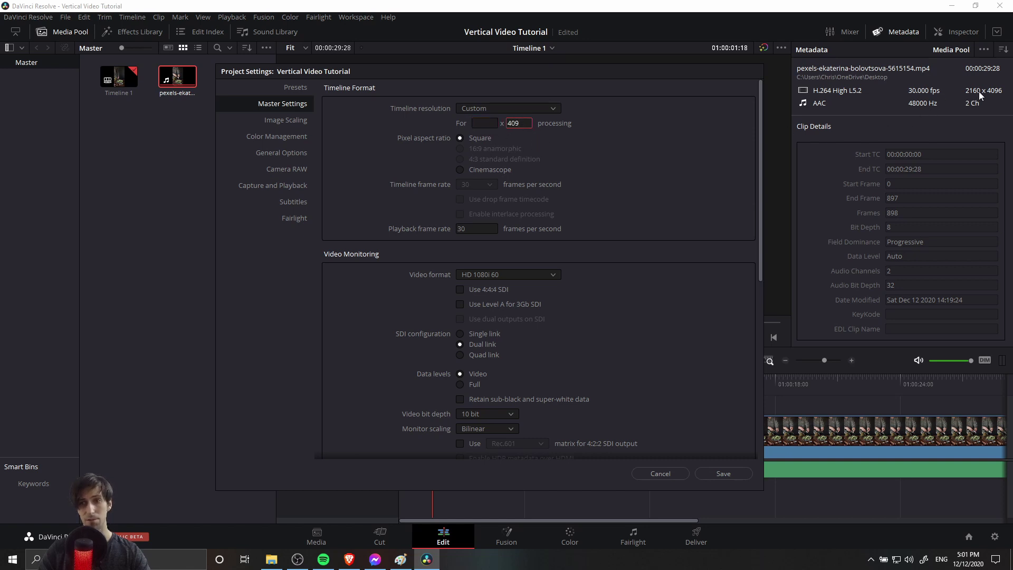
Step: Compute 2160 ÷ 2 in Calculator and enter 1080 as the timeline width
{"action": "key", "text": "XF86Calculator"}
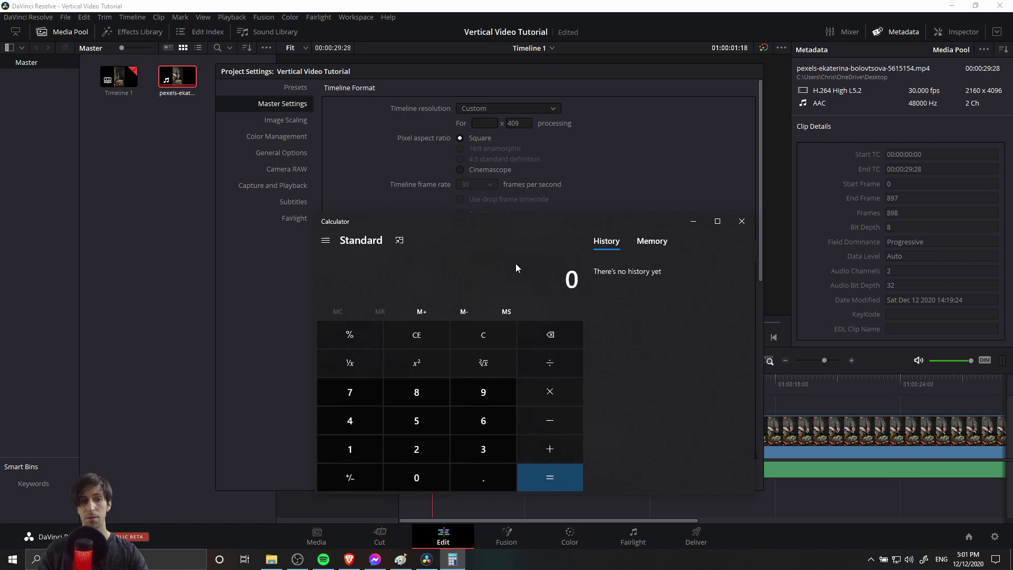
{"action": "type", "text": "2160"}
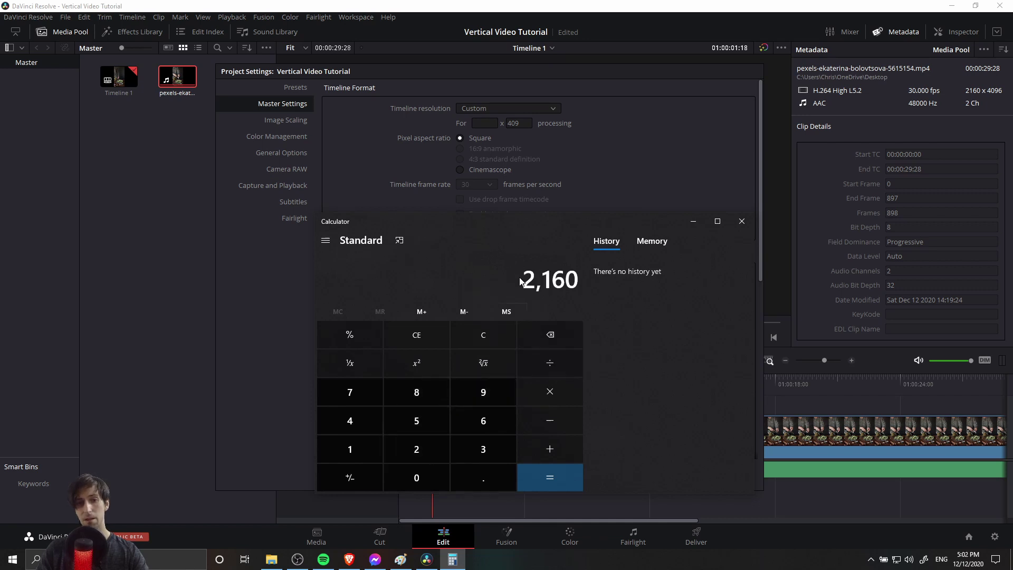
{"action": "left_click", "coordinate": [564, 363]}
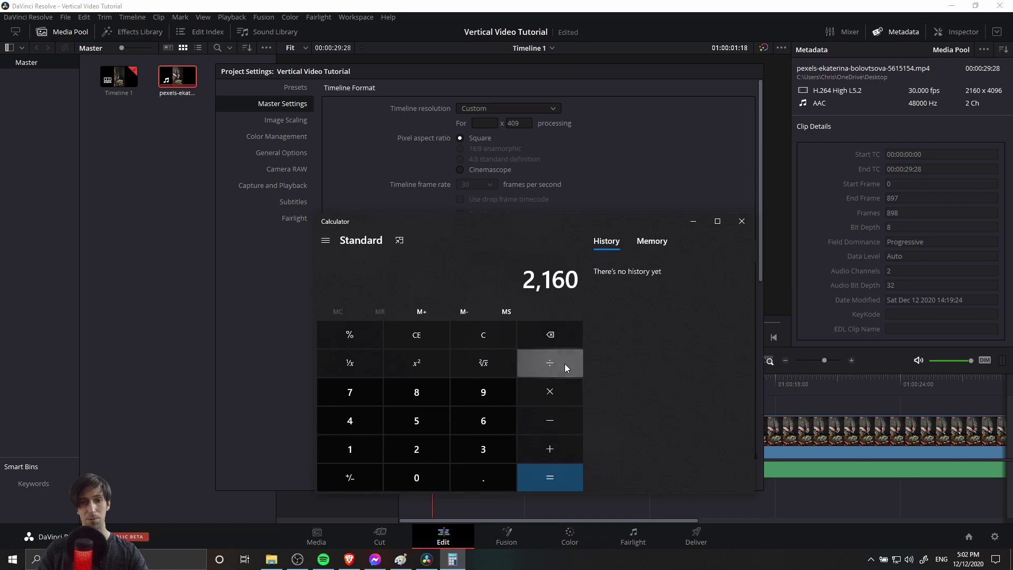
{"action": "left_click", "coordinate": [437, 444]}
{"action": "left_click", "coordinate": [543, 470]}
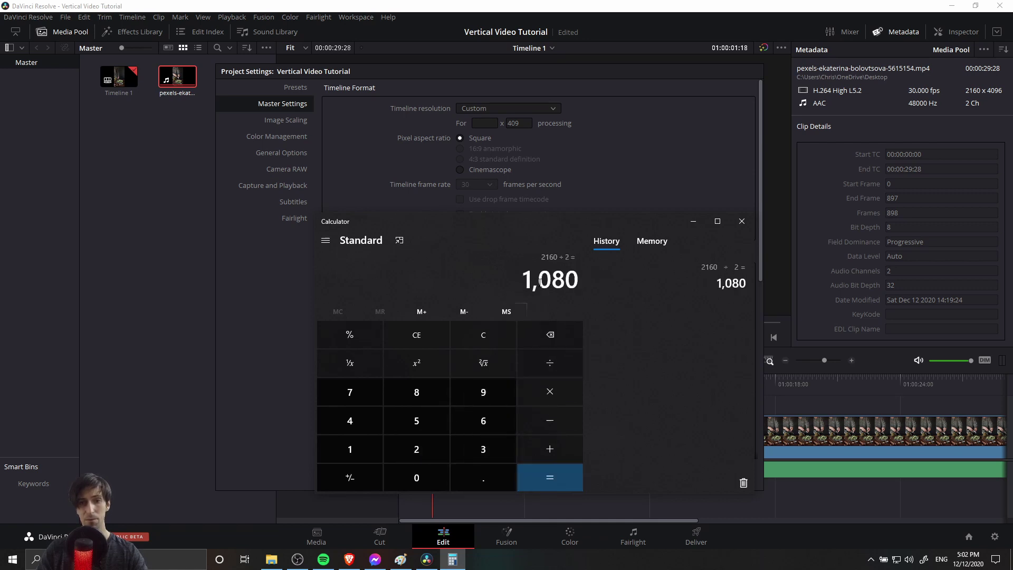
{"action": "left_click", "coordinate": [482, 124]}
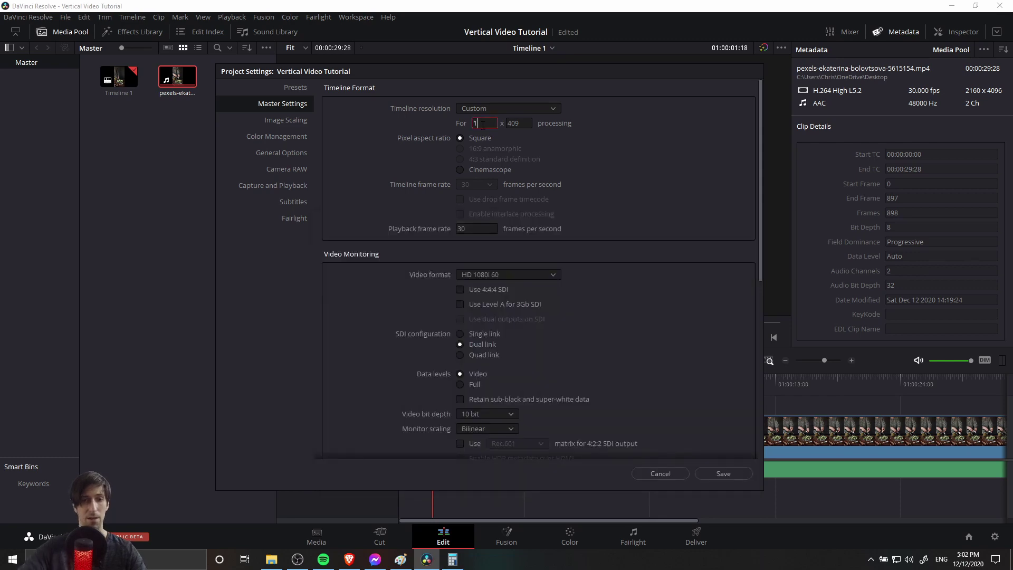
{"action": "type", "text": "1080"}
Step: Compute 4096 ÷ 2 in Calculator and enter 2048 as the timeline height
{"action": "key", "text": "alt+Tab"}
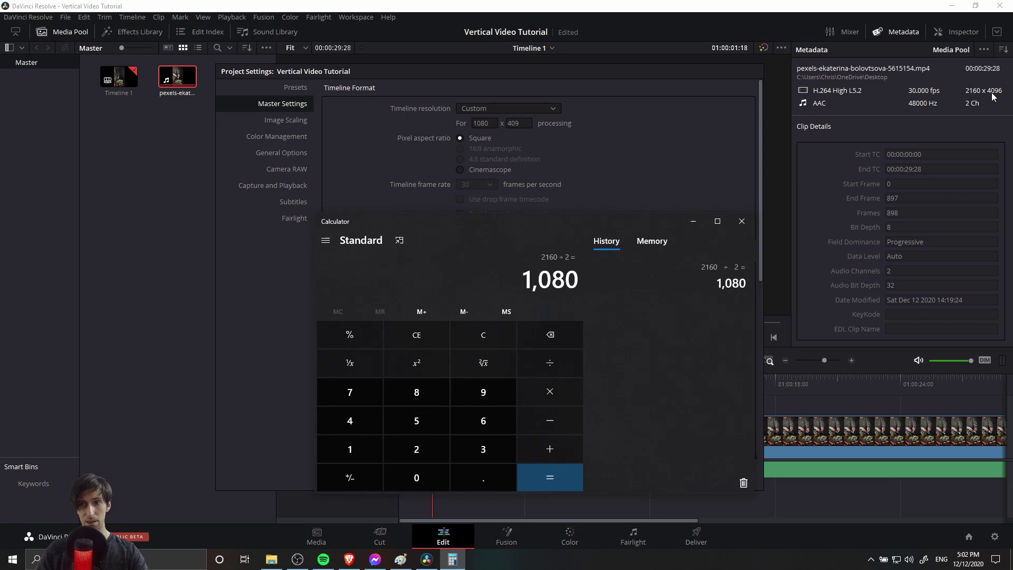
{"action": "left_click", "coordinate": [364, 422]}
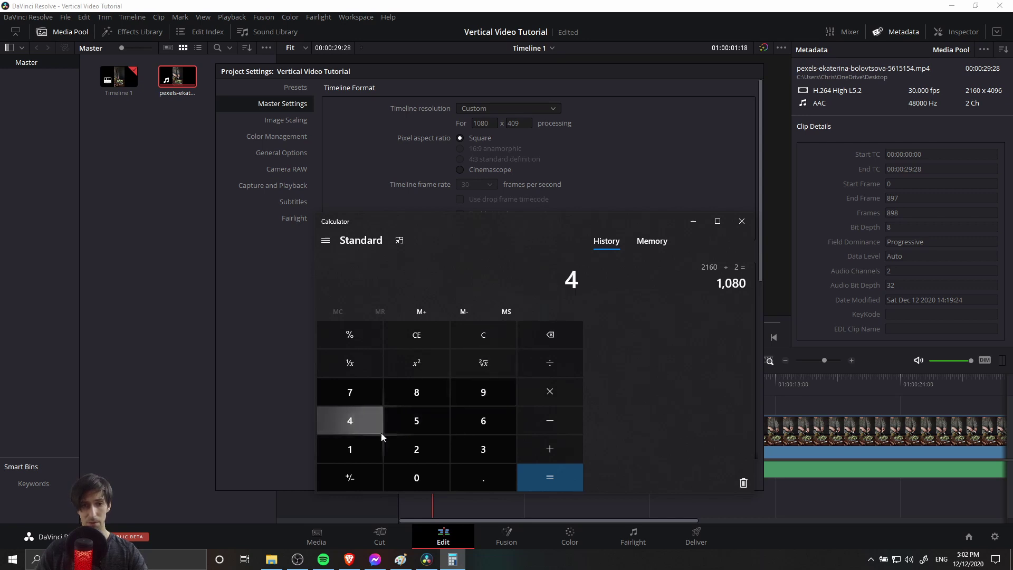
{"action": "left_click", "coordinate": [417, 477]}
{"action": "left_click", "coordinate": [484, 396]}
{"action": "left_click", "coordinate": [484, 421]}
{"action": "left_click", "coordinate": [549, 362]}
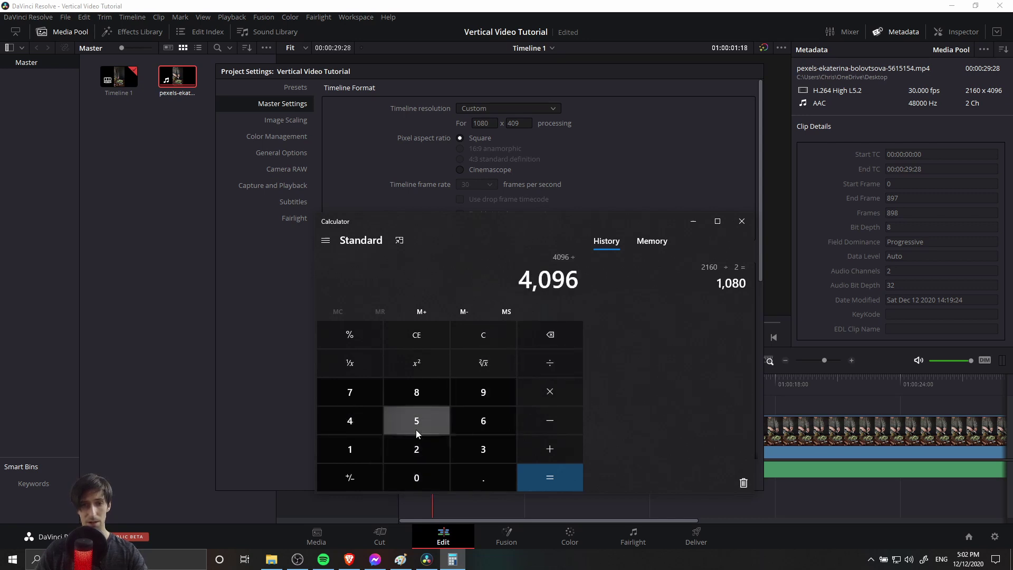
{"action": "left_click", "coordinate": [416, 449]}
{"action": "left_click", "coordinate": [567, 482]}
{"action": "double_click", "coordinate": [516, 123]}
{"action": "type", "text": "2048"}
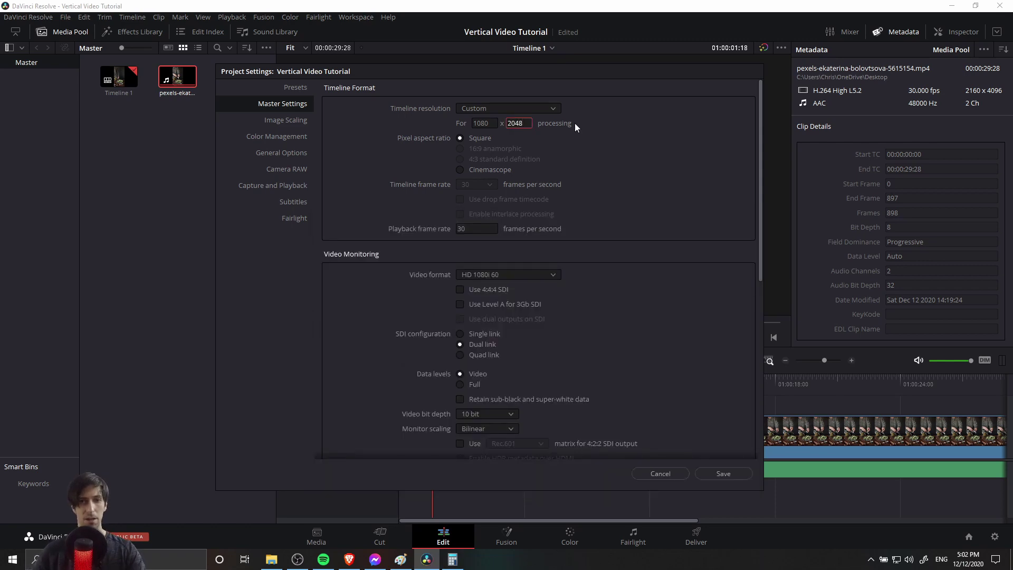
{"action": "key", "text": "alt+Tab"}
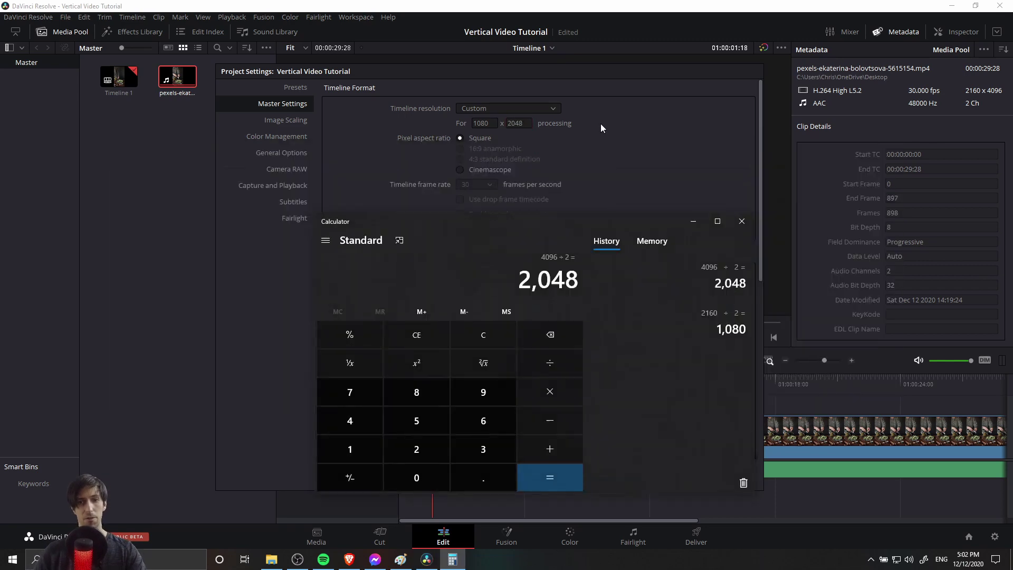
Step: Close Calculator to return to Resolve's Project Settings showing 1080 x 2048
{"action": "left_click", "coordinate": [565, 125]}
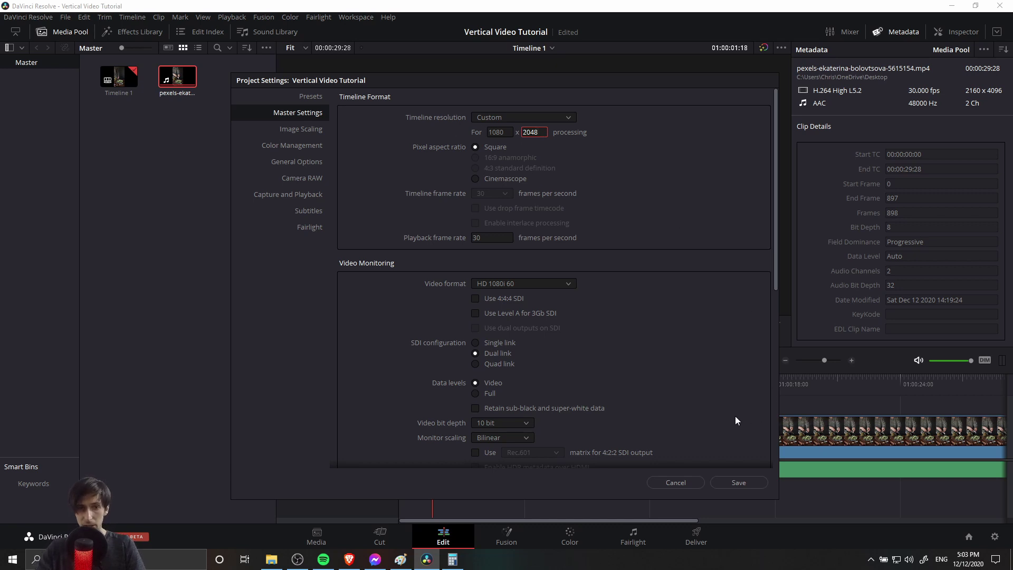
Step: Save the project settings and scrub the timeline to preview the vertical 1080 x 2048 frame
{"action": "left_click", "coordinate": [754, 480]}
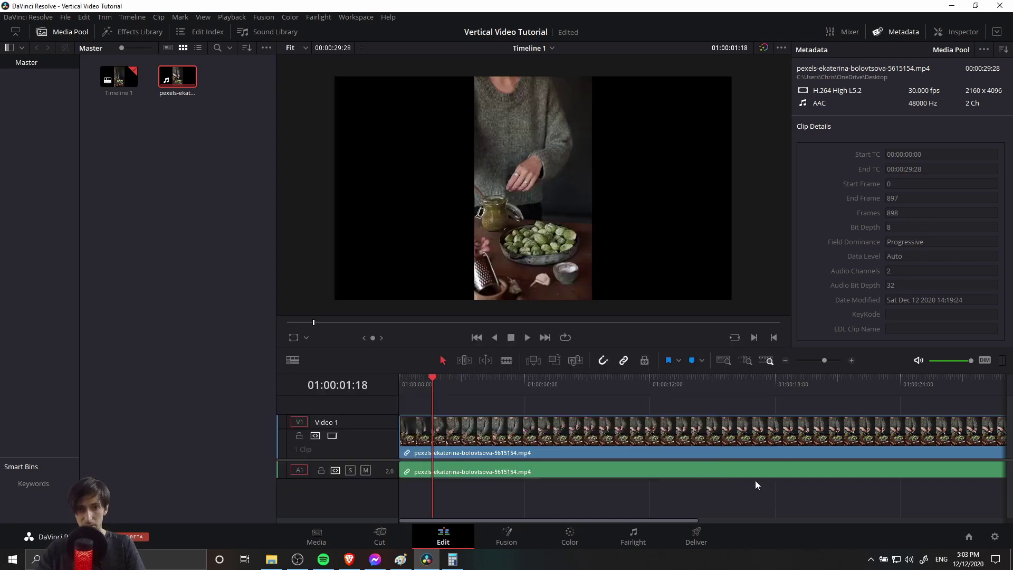
{"action": "left_click", "coordinate": [449, 381]}
{"action": "left_click_drag", "start_coordinate": [449, 381], "coordinate": [446, 381]}
{"action": "scroll", "coordinate": [548, 223], "scroll_direction": "down", "scroll_amount": 2}
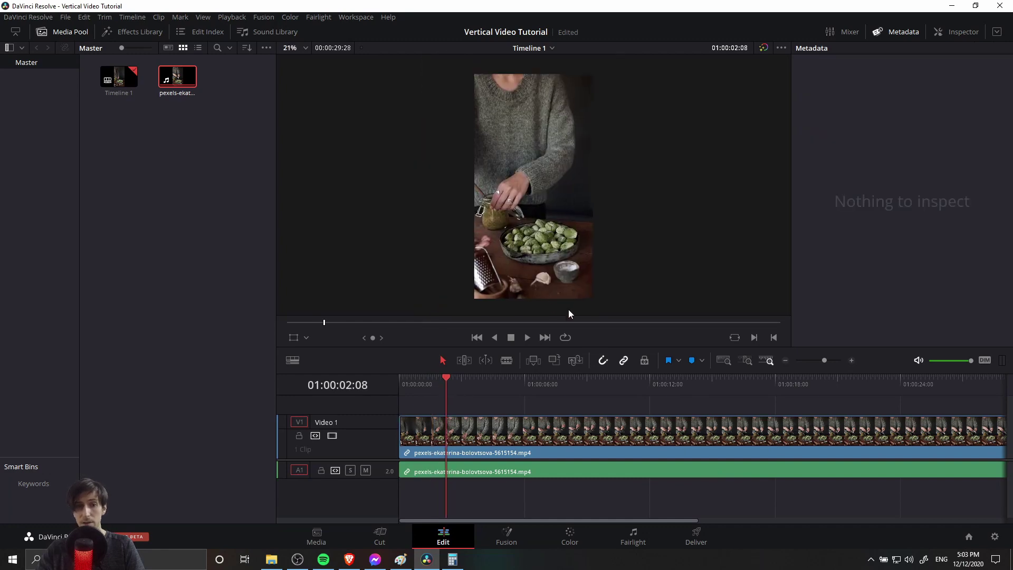
{"action": "scroll", "coordinate": [613, 283], "scroll_direction": "up", "scroll_amount": 1}
{"action": "left_click", "coordinate": [508, 381]}
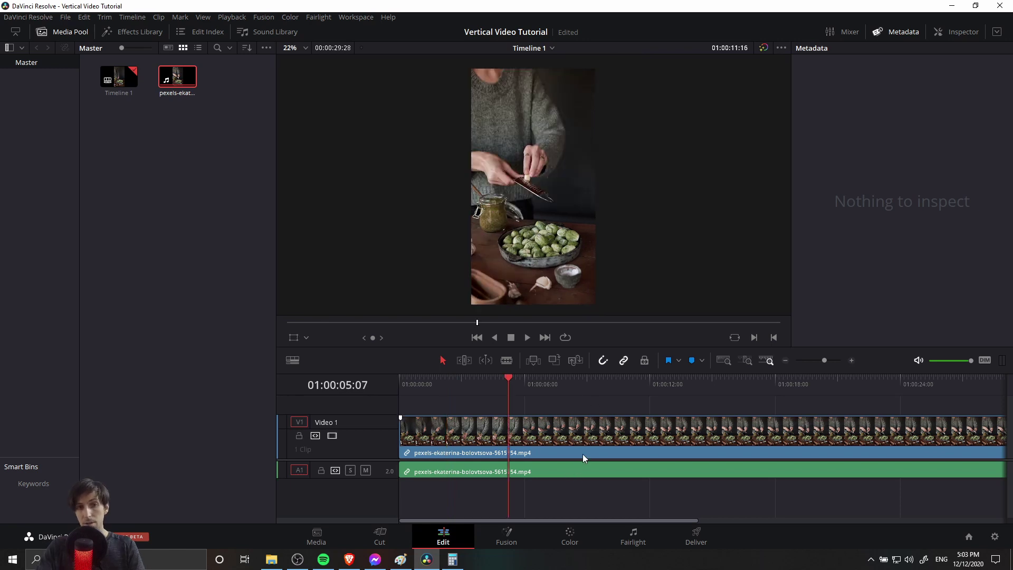
Step: On the Deliver page, load the YouTube 1080p render preset
{"action": "left_click", "coordinate": [697, 538]}
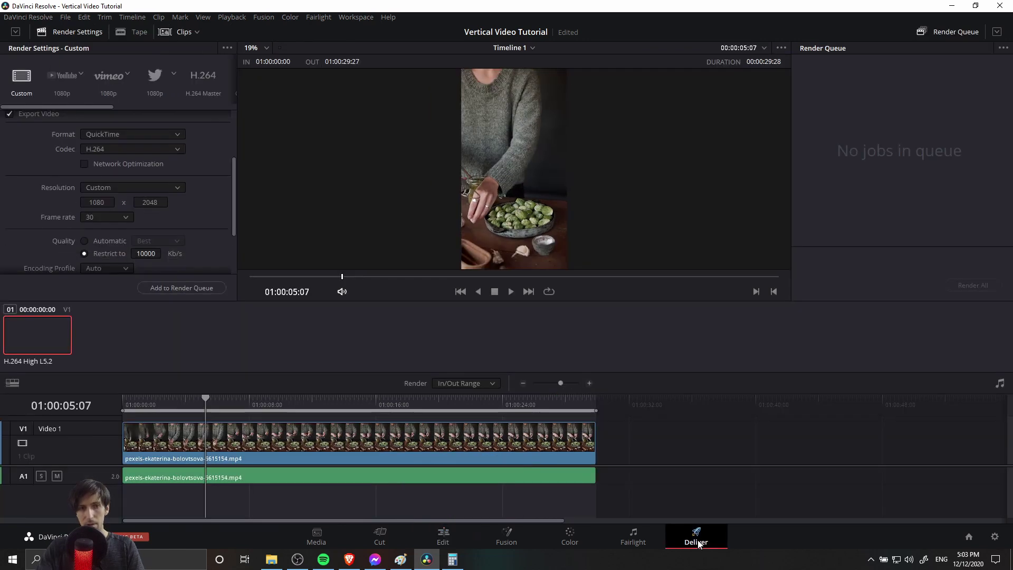
{"action": "scroll", "coordinate": [212, 217], "scroll_direction": "up", "scroll_amount": 2}
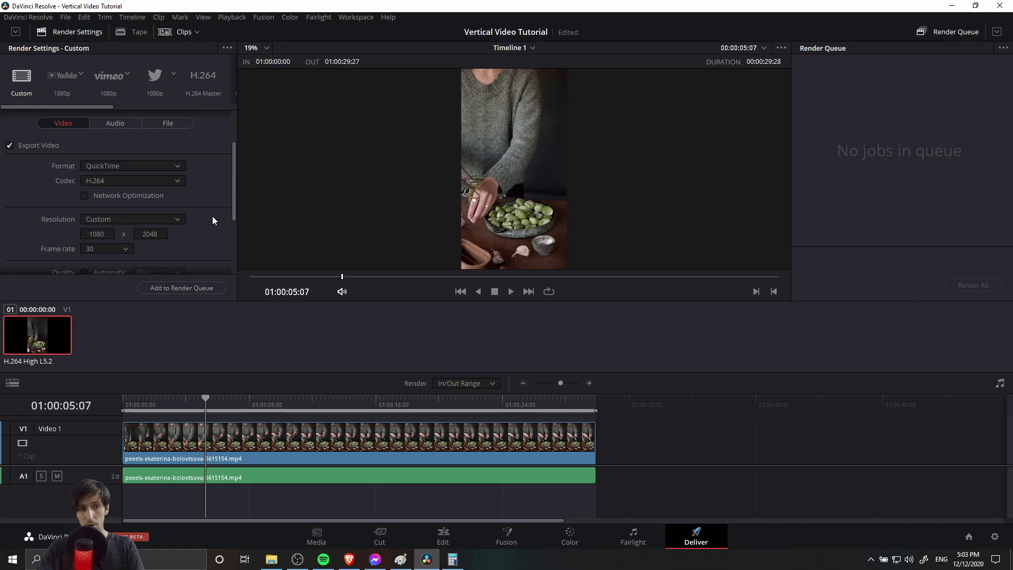
{"action": "scroll", "coordinate": [212, 220], "scroll_direction": "up", "scroll_amount": 1}
{"action": "scroll", "coordinate": [212, 220], "scroll_direction": "down", "scroll_amount": 1}
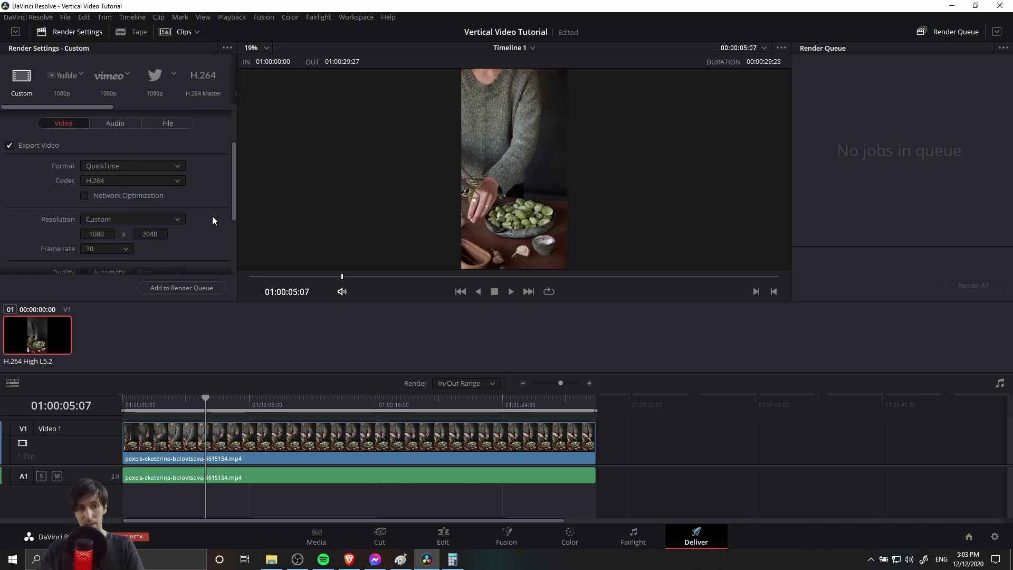
{"action": "scroll", "coordinate": [212, 216], "scroll_direction": "down", "scroll_amount": 1}
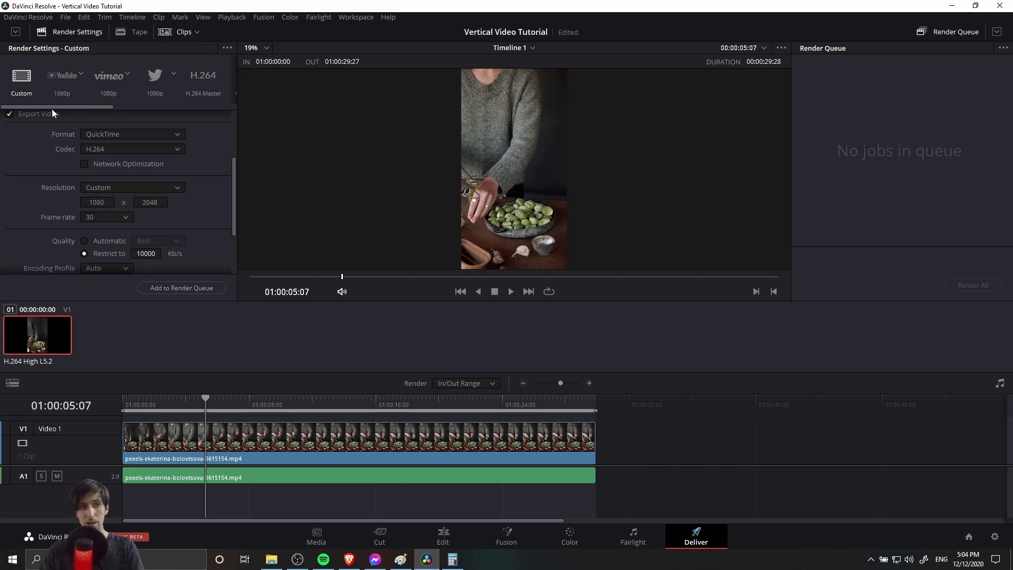
{"action": "left_click", "coordinate": [69, 81]}
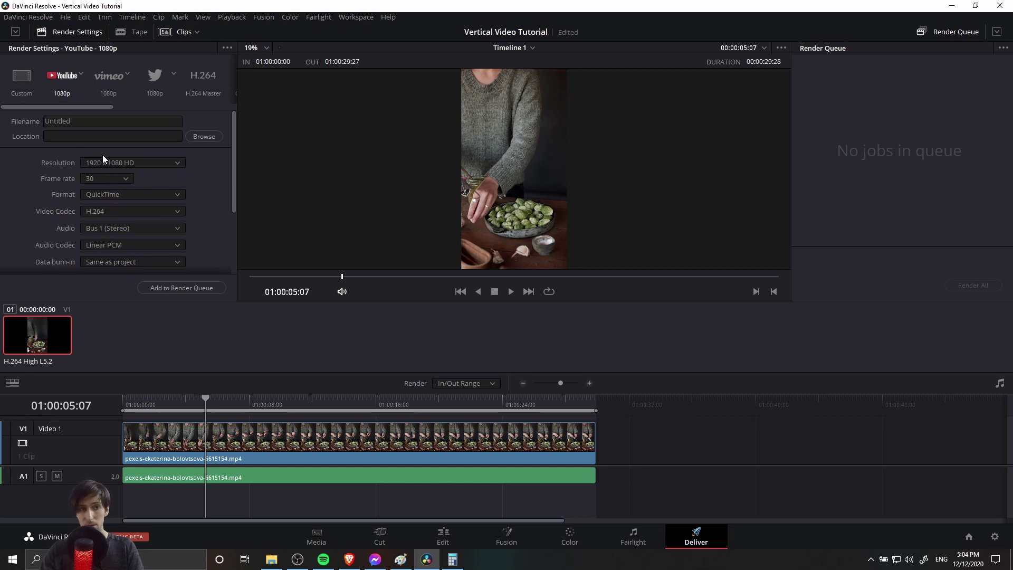
Step: Set the render resolution to Custom 1080 x 2048, then reopen Project Settings to compare
{"action": "left_click", "coordinate": [147, 164]}
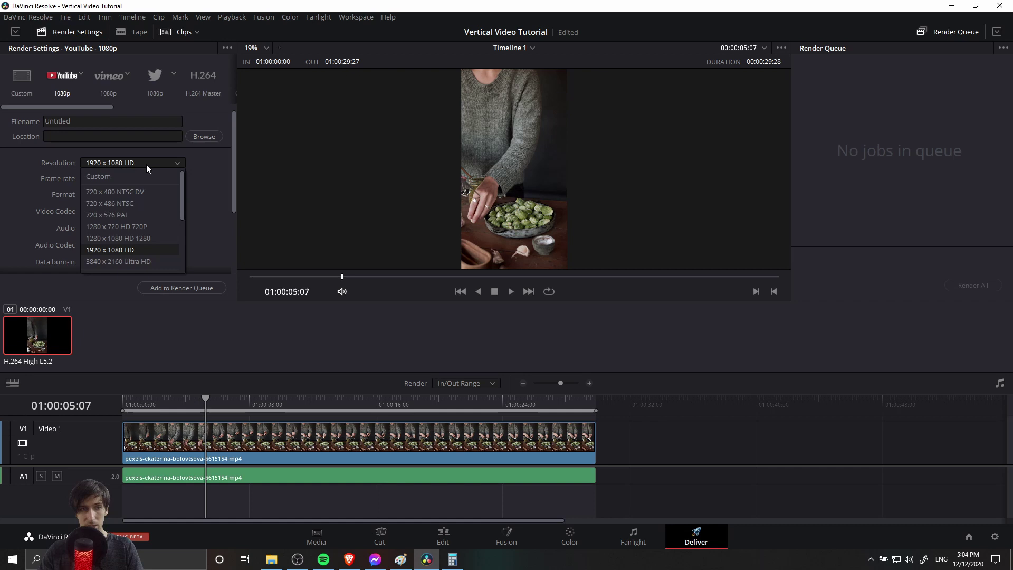
{"action": "left_click", "coordinate": [106, 176]}
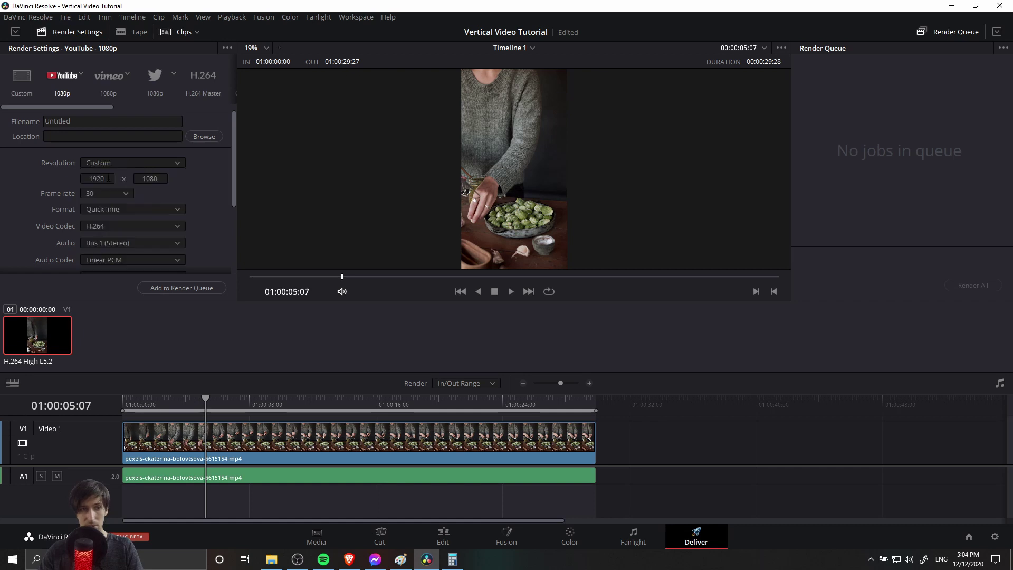
{"action": "left_click", "coordinate": [109, 178]}
{"action": "double_click", "coordinate": [110, 178]}
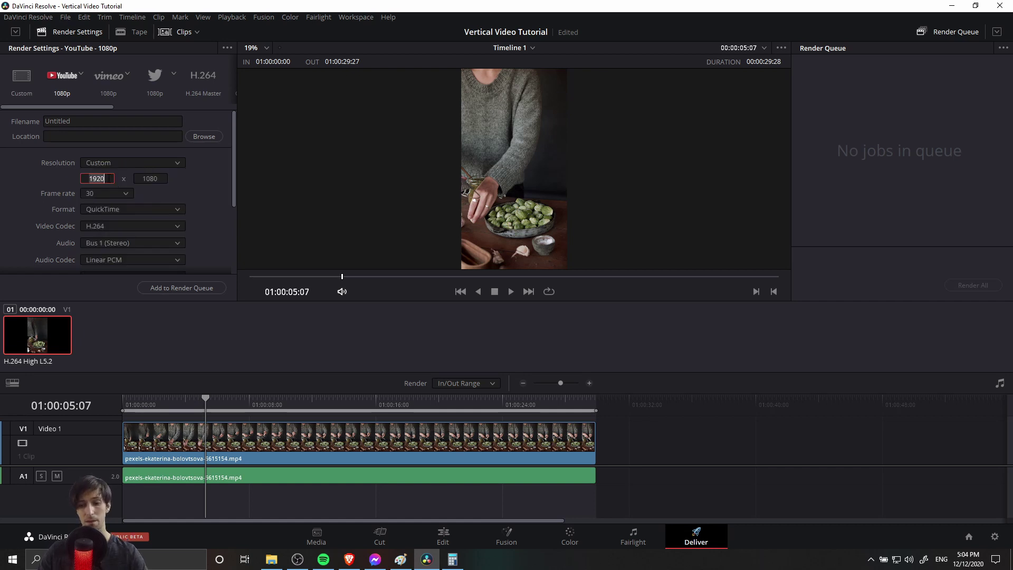
{"action": "type", "text": "1080"}
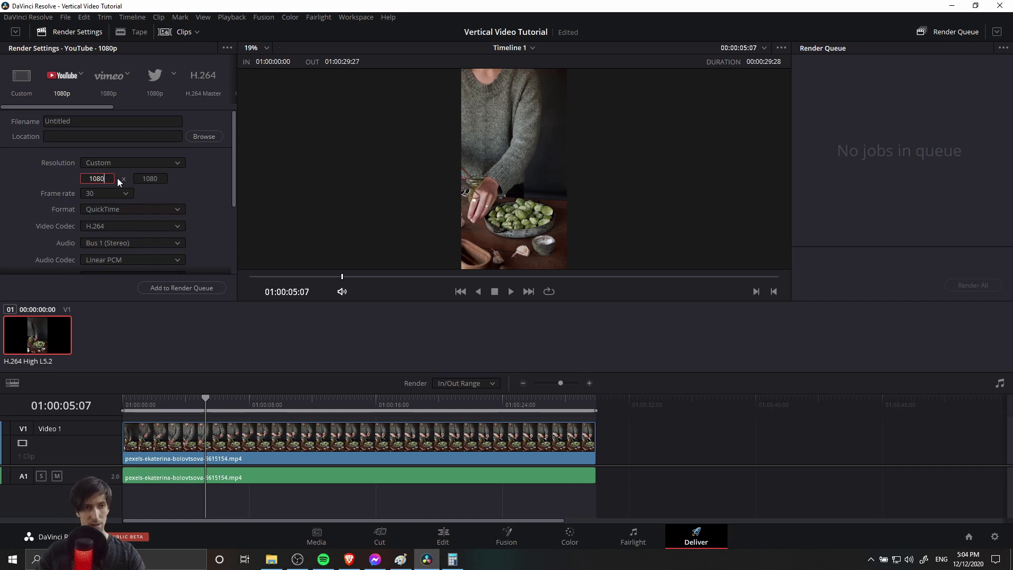
{"action": "key", "text": "Tab"}
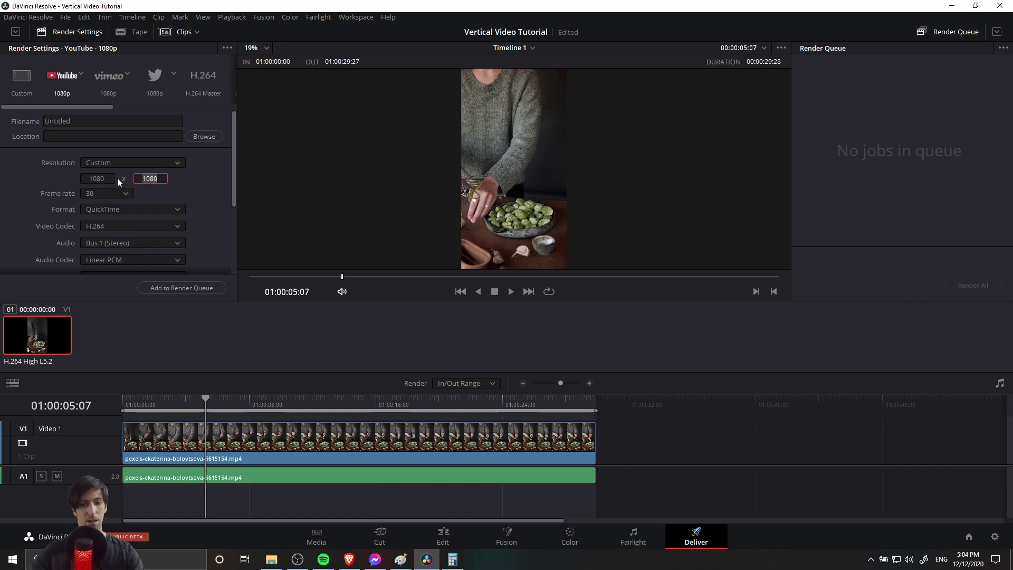
{"action": "type", "text": "204"}
{"action": "key", "text": "Return"}
{"action": "left_click", "coordinate": [66, 17]}
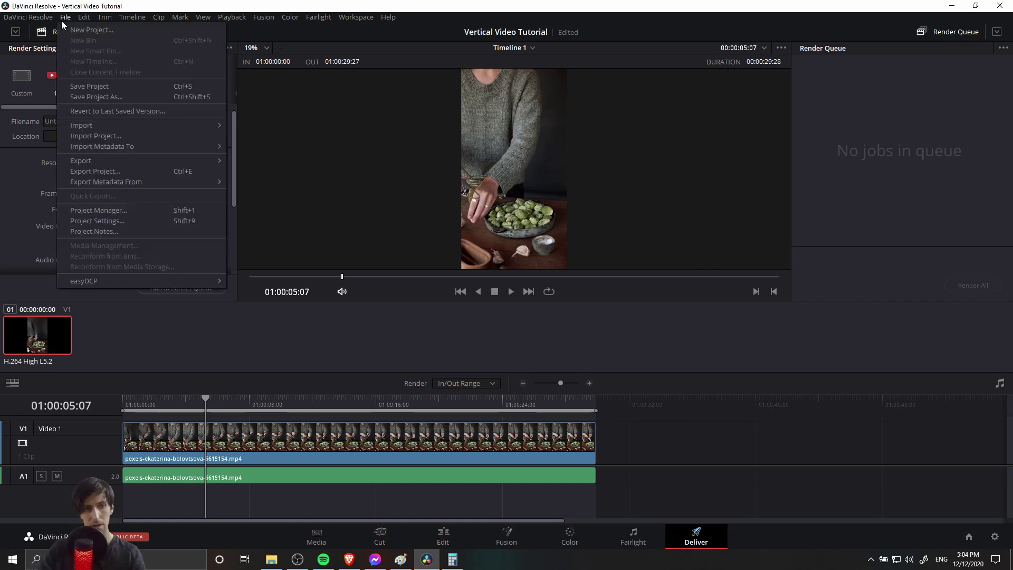
{"action": "left_click", "coordinate": [125, 221]}
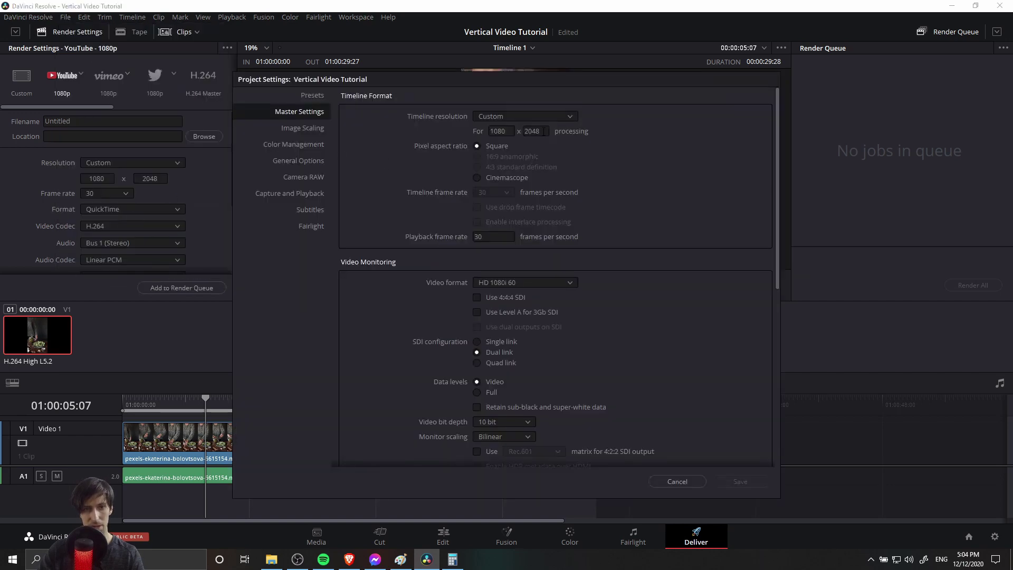
Step: Cancel Project Settings and choose the Desktop as the render output location
{"action": "left_click", "coordinate": [677, 482]}
{"action": "left_click", "coordinate": [205, 136]}
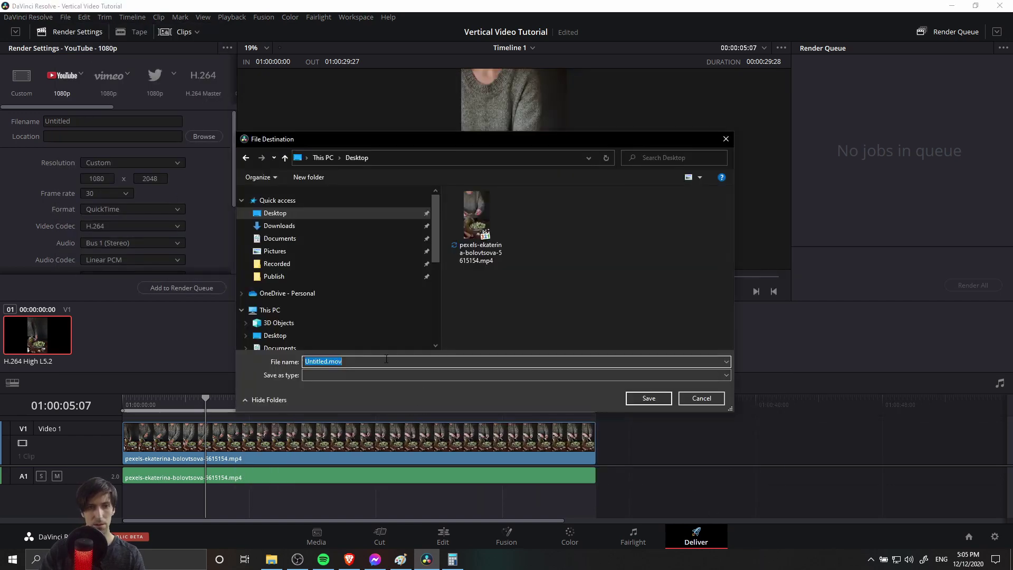
{"action": "left_click", "coordinate": [649, 398]}
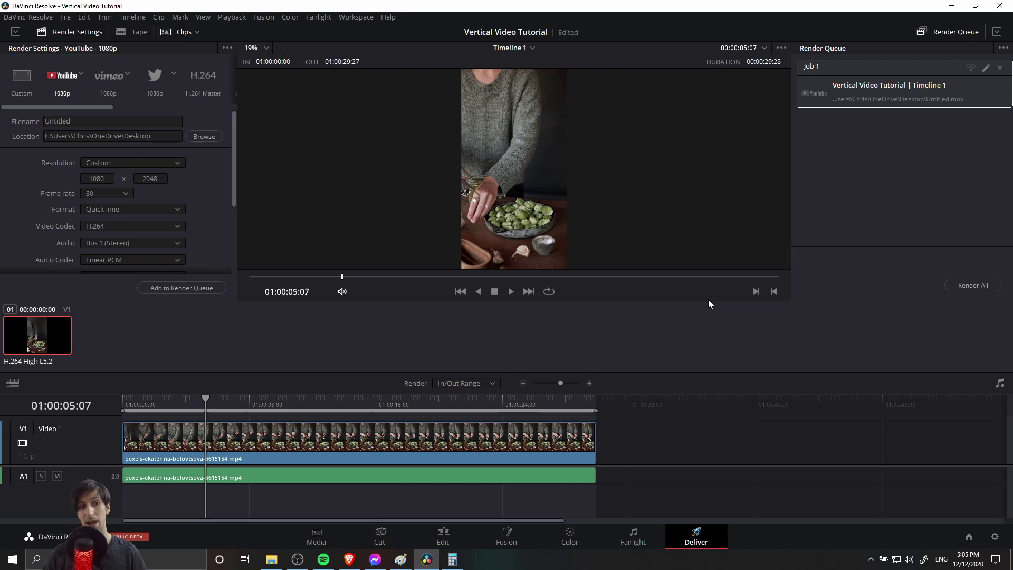
Step: In Project Settings, confirm the timeline resolution reads 1080 wide by 2048 high
{"action": "left_click", "coordinate": [65, 17]}
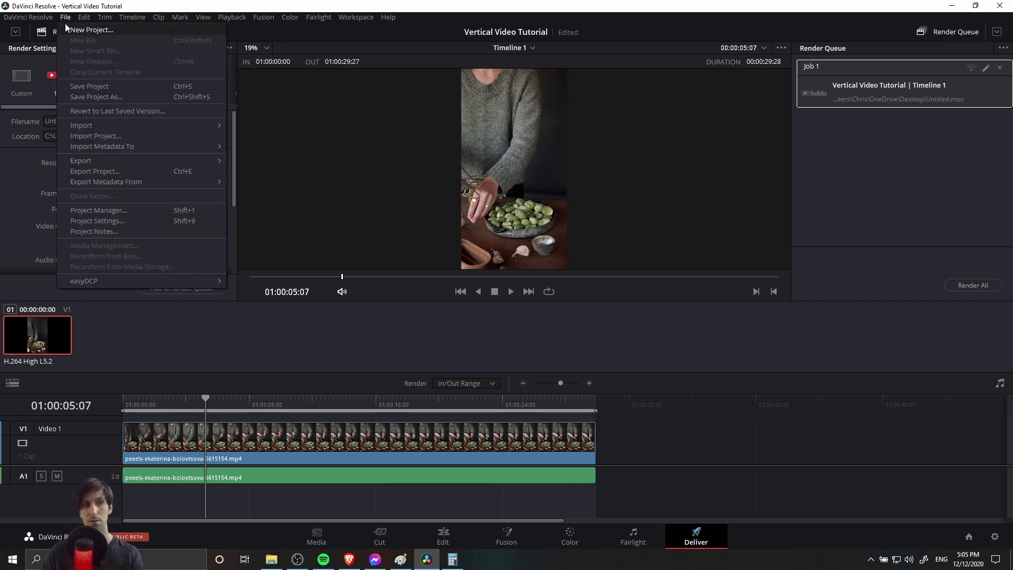
{"action": "left_click", "coordinate": [63, 19]}
{"action": "left_click", "coordinate": [62, 19]}
{"action": "left_click", "coordinate": [114, 218]}
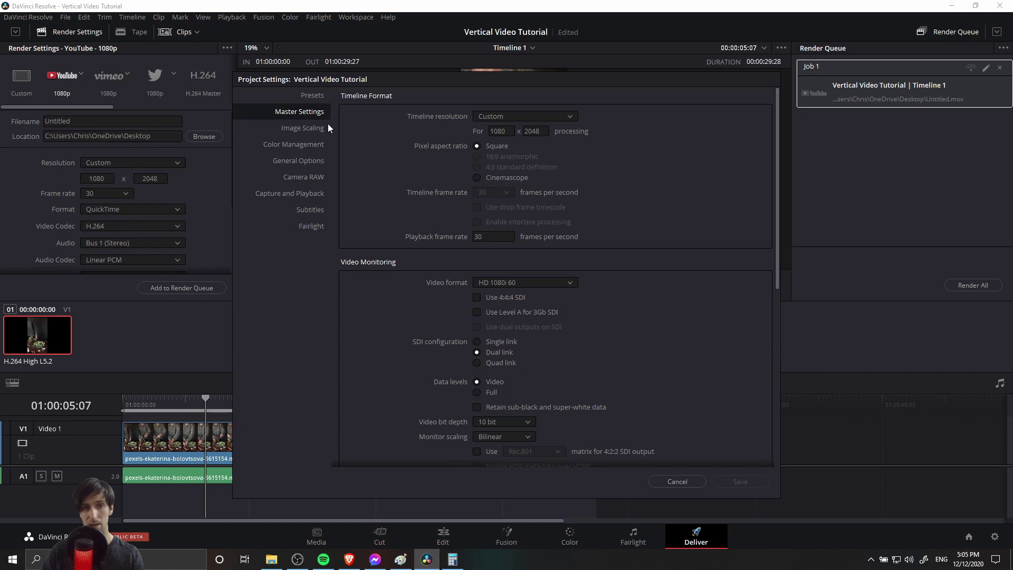
{"action": "left_click", "coordinate": [511, 134]}
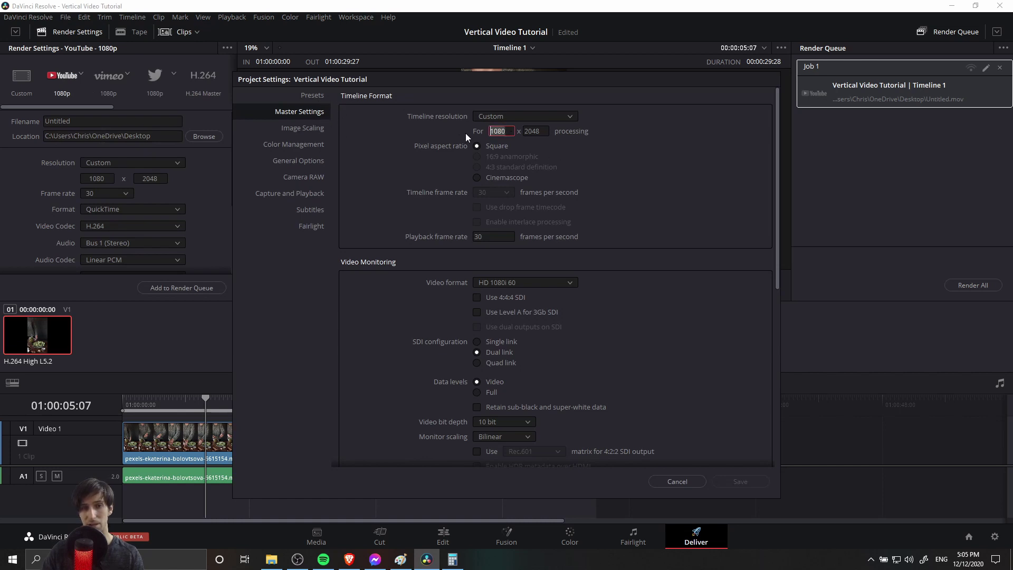
{"action": "left_click", "coordinate": [544, 131]}
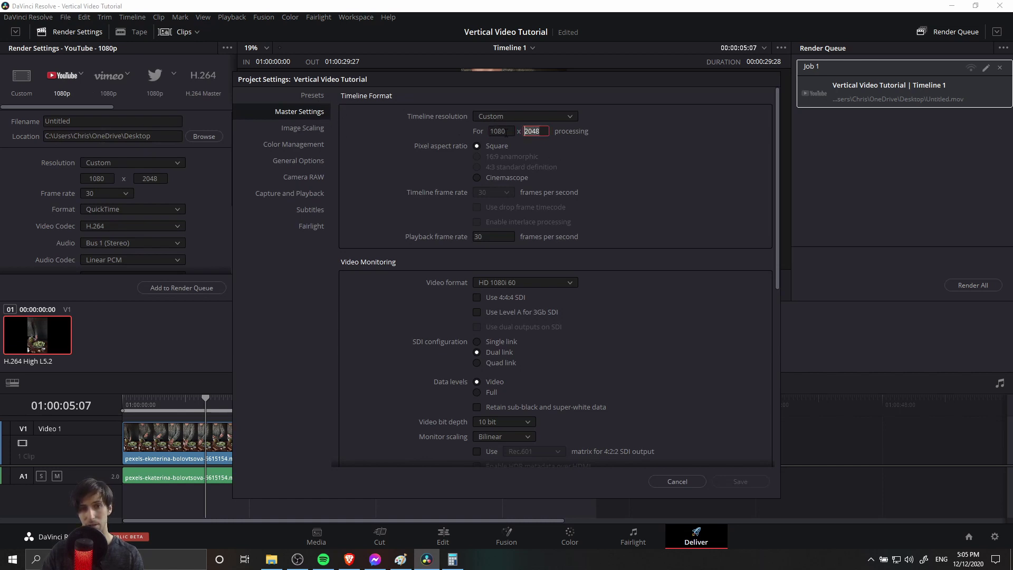
{"action": "left_click", "coordinate": [505, 132]}
{"action": "left_click", "coordinate": [534, 132]}
{"action": "left_click", "coordinate": [556, 138]}
Step: Save the 1080 x 2048 settings as preset 'VerticalPreset' and make it the user default config
{"action": "left_click", "coordinate": [313, 97]}
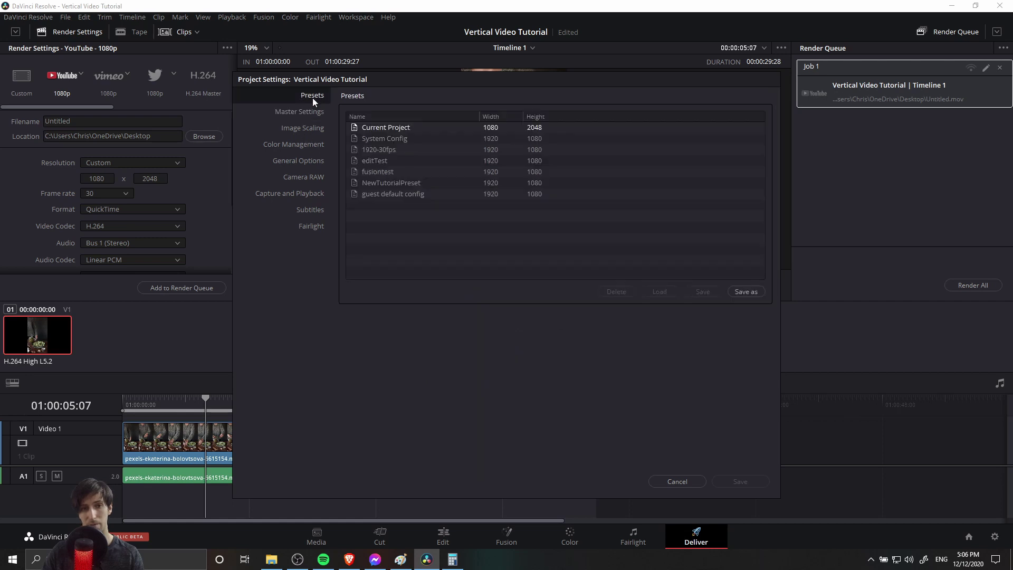
{"action": "left_click", "coordinate": [745, 291]}
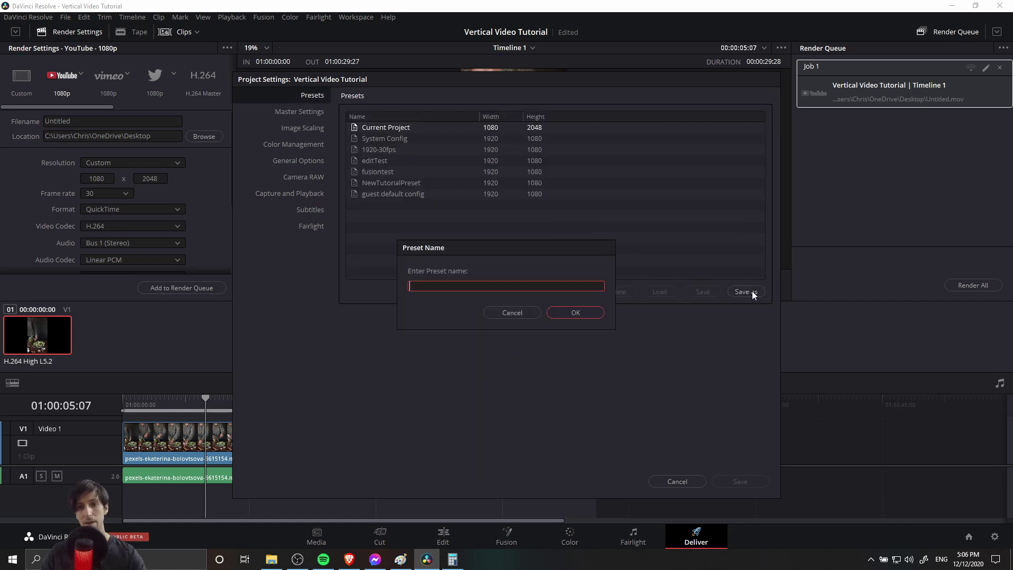
{"action": "type", "text": "Vertica"}
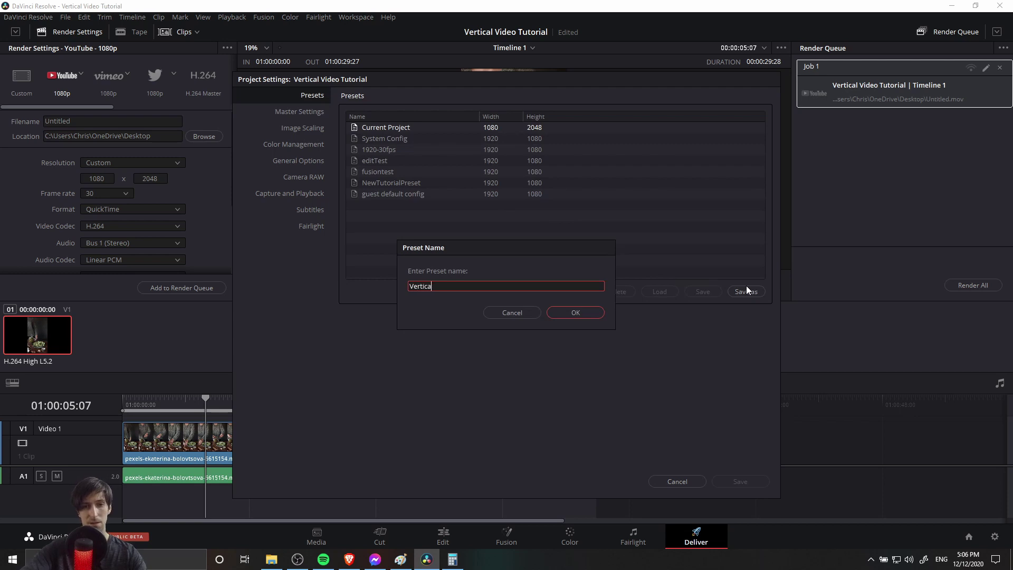
{"action": "type", "text": "lPreset"}
{"action": "key", "text": "Return"}
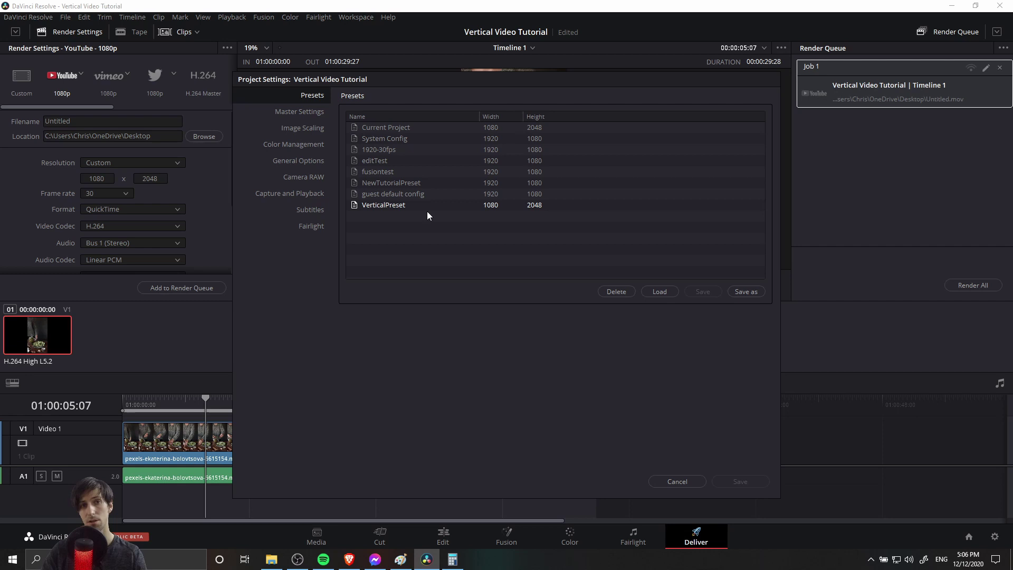
{"action": "right_click", "coordinate": [413, 211]}
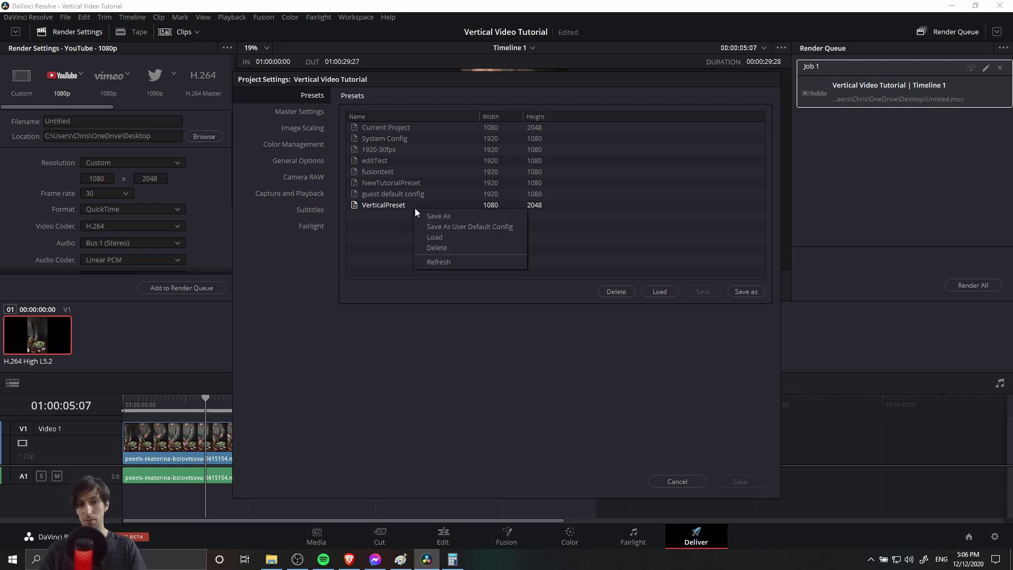
{"action": "left_click", "coordinate": [472, 227]}
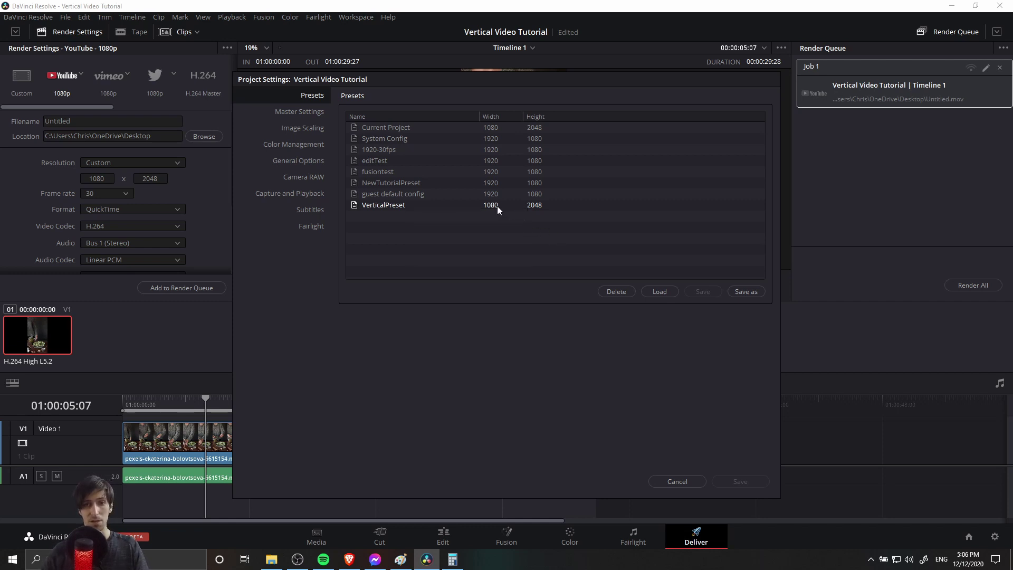
{"action": "key", "text": "Escape"}
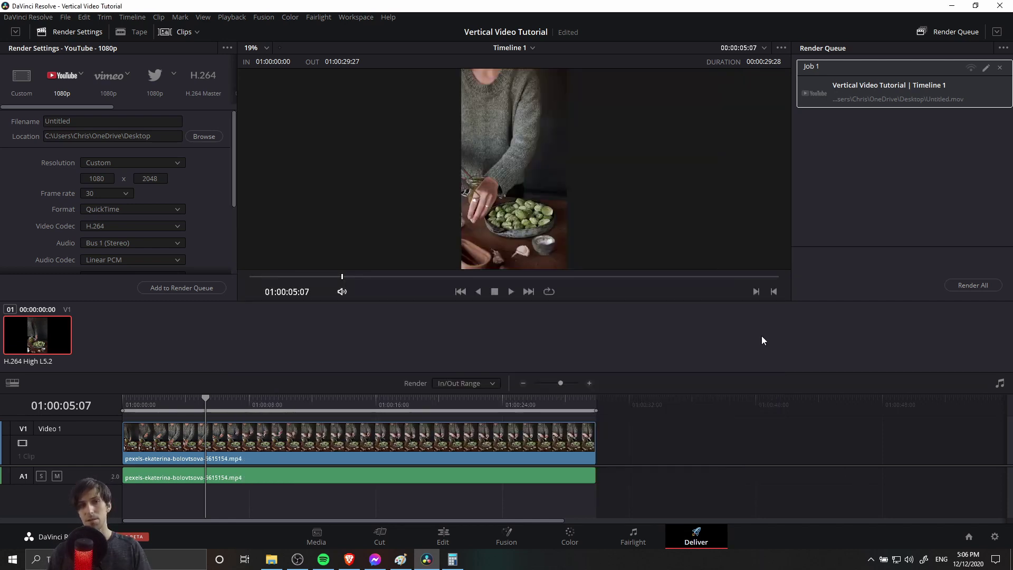